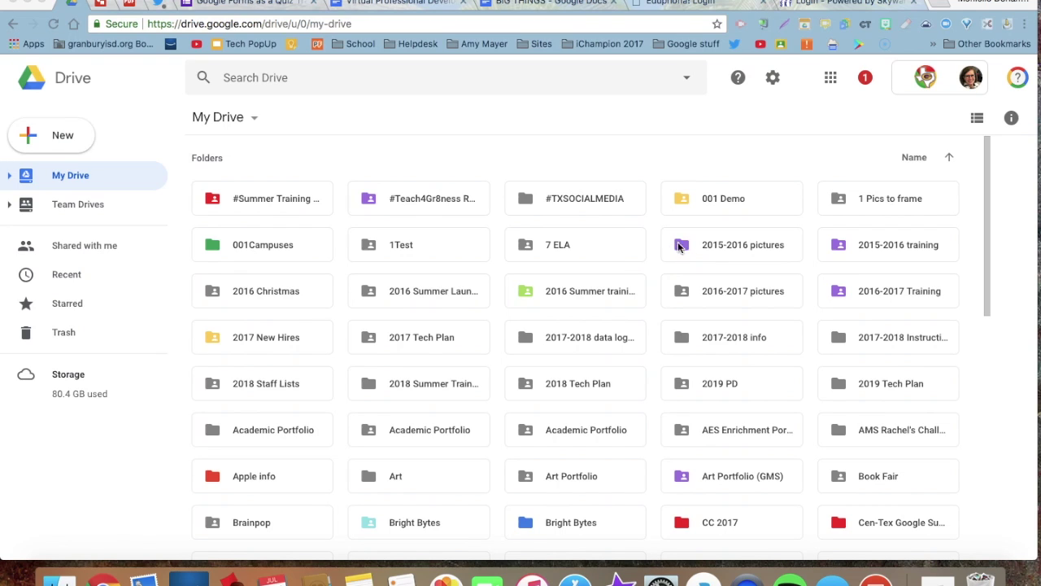
# Open the Google apps launcher in Drive and expand it to show the full app list, including Keep.
pyautogui.click(830, 79)
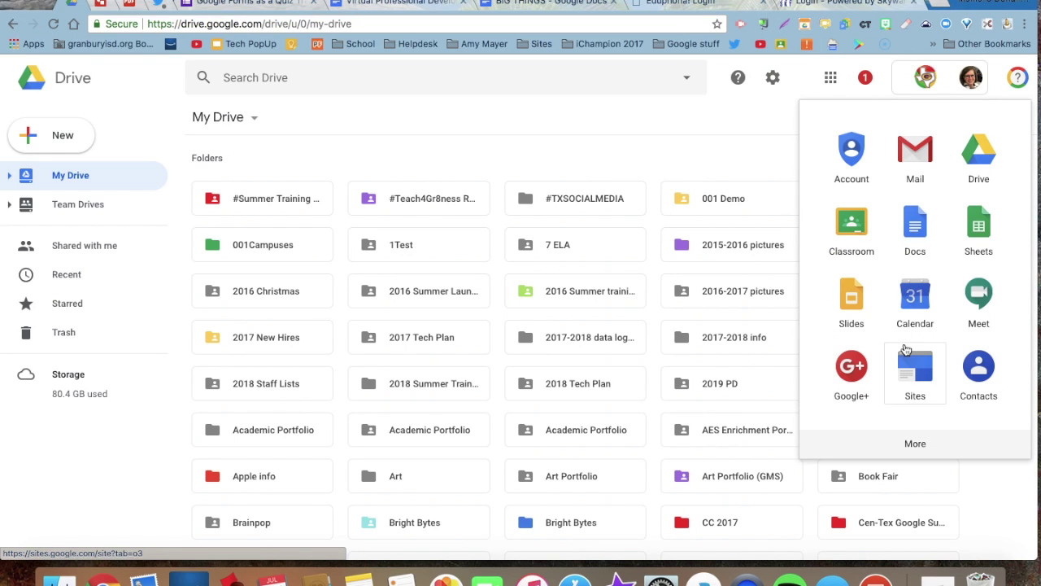
pyautogui.click(916, 445)
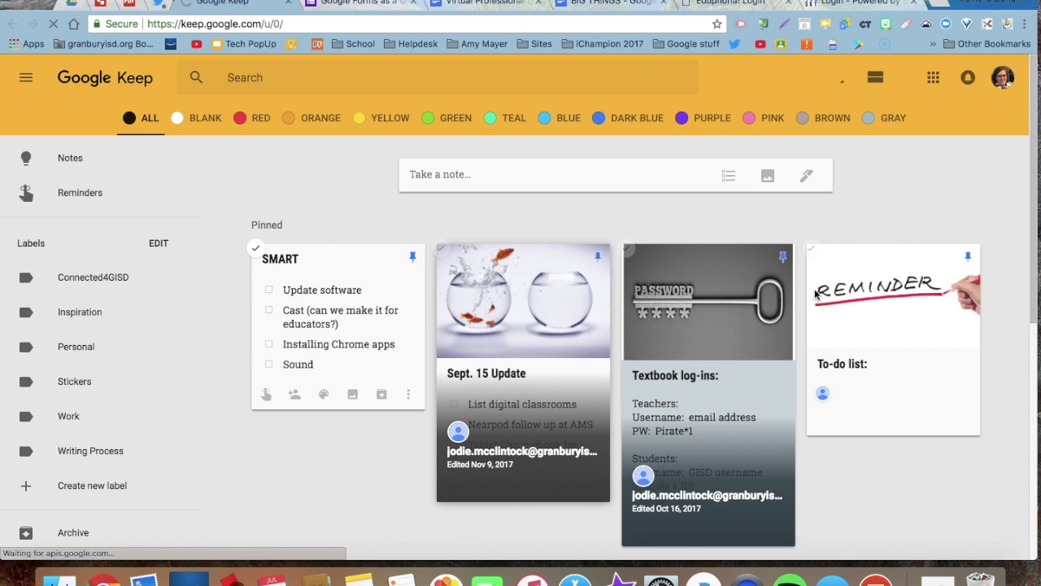
# Start a new Keep note and title it 'To-do list:'.
pyautogui.scroll(-3, 772, 400)
pyautogui.scroll(-5, 772, 400)
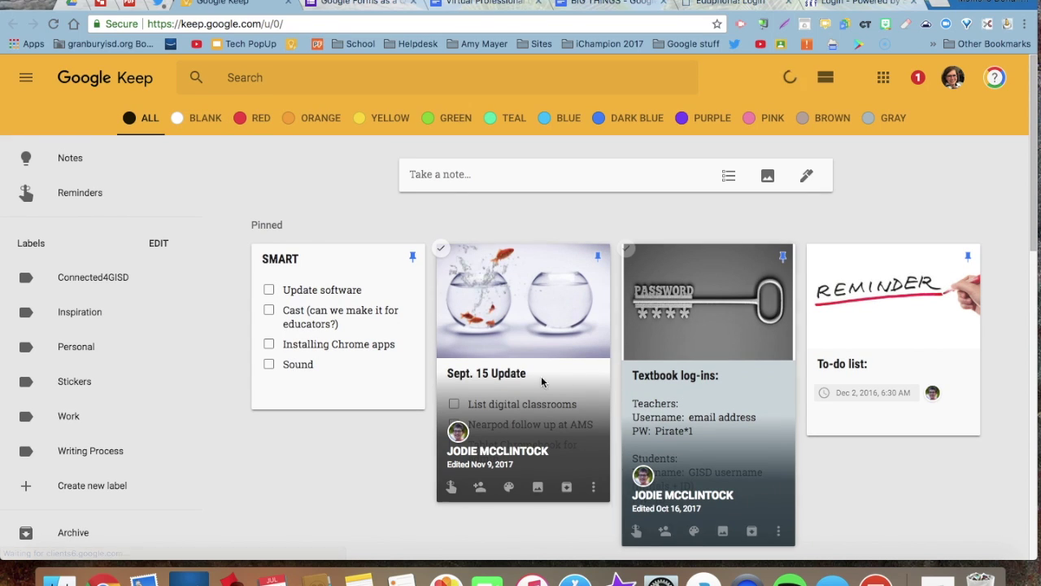
pyautogui.click(463, 175)
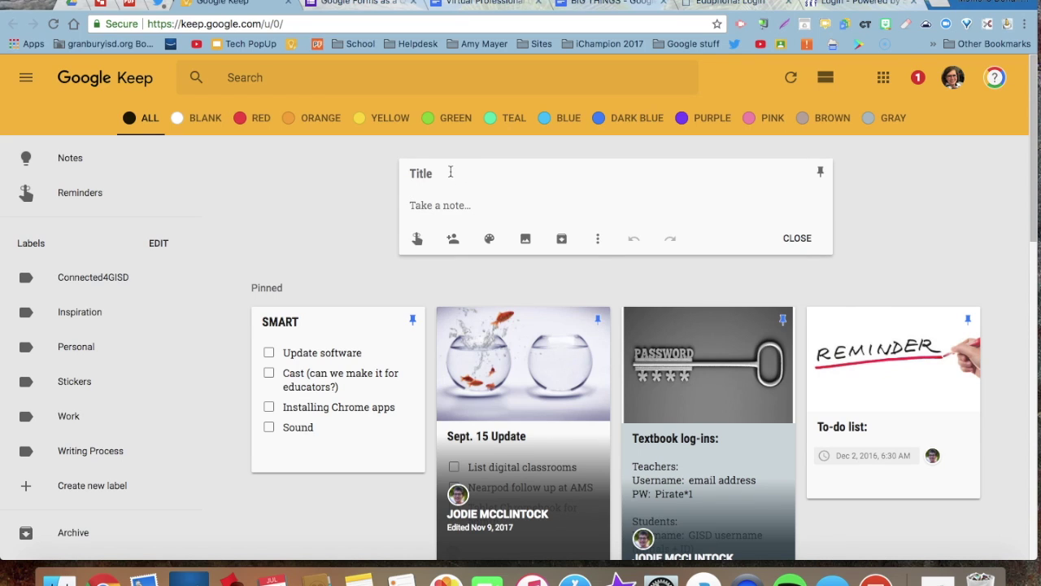
pyautogui.write('To-do list:')
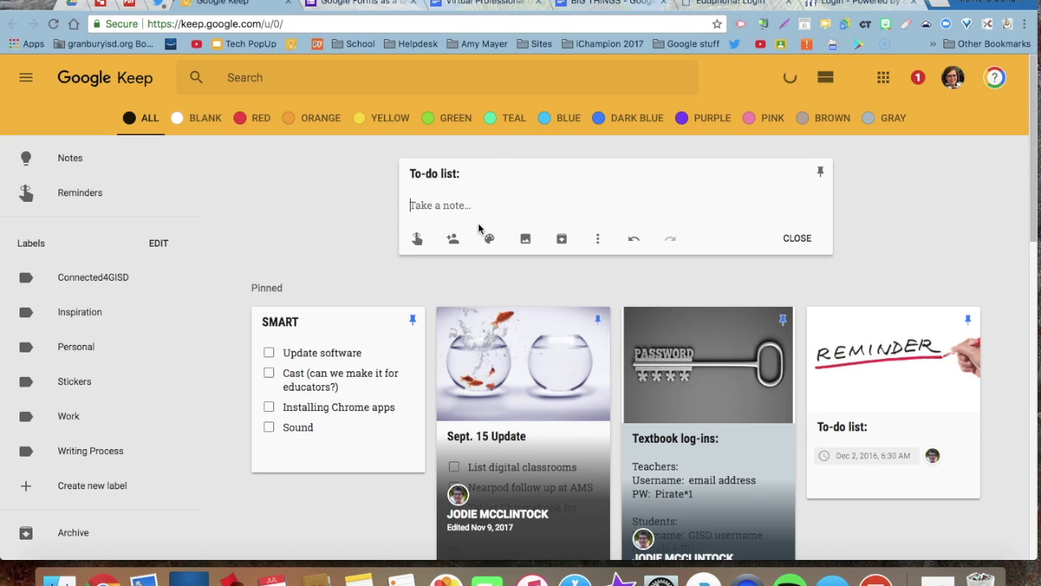
# Switch the note to checkboxes with items 'Read my homework' and 'Email my teacher'.
pyautogui.click(597, 242)
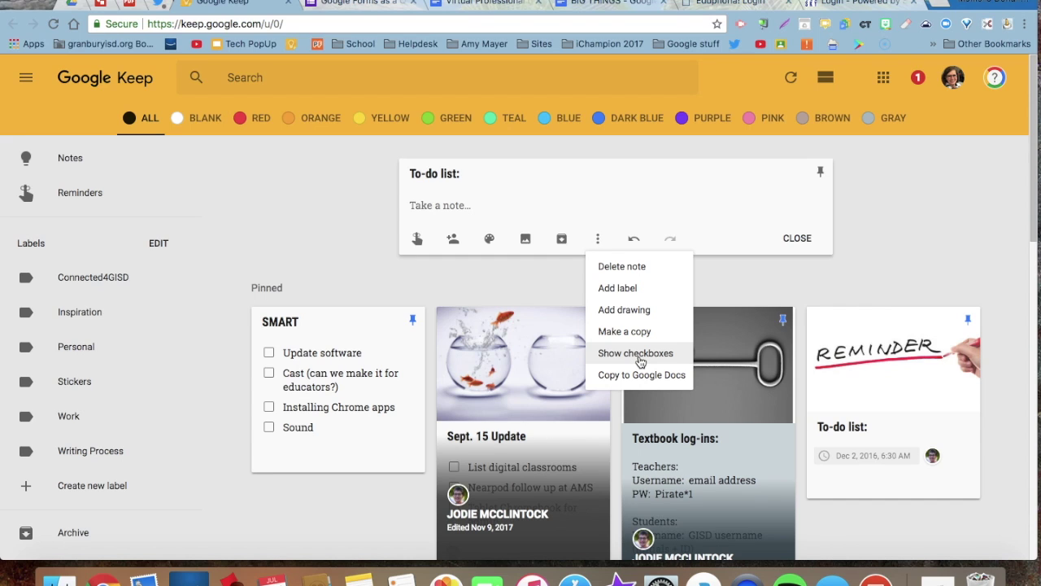
pyautogui.click(638, 355)
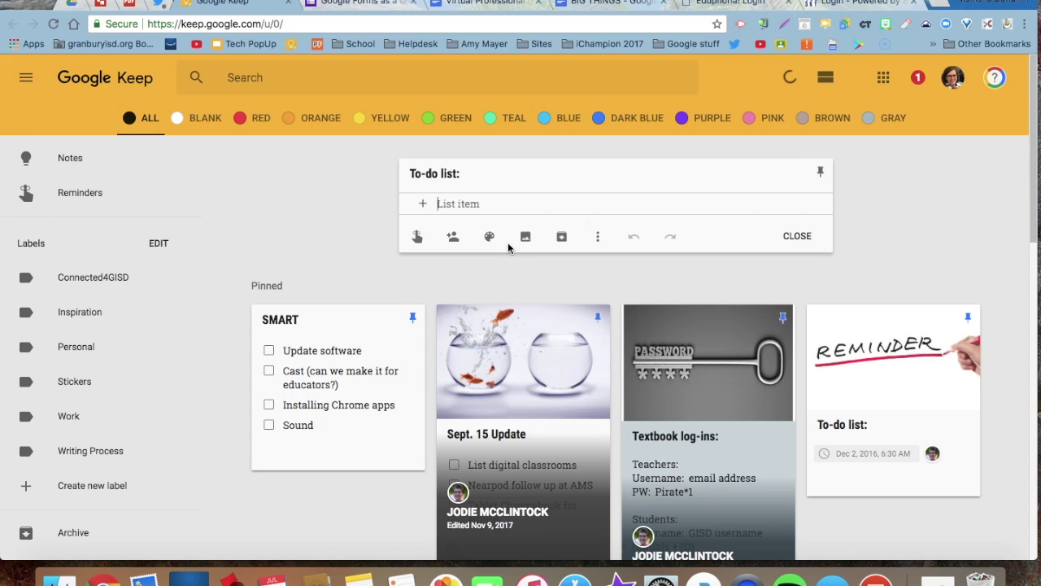
pyautogui.write('Read')
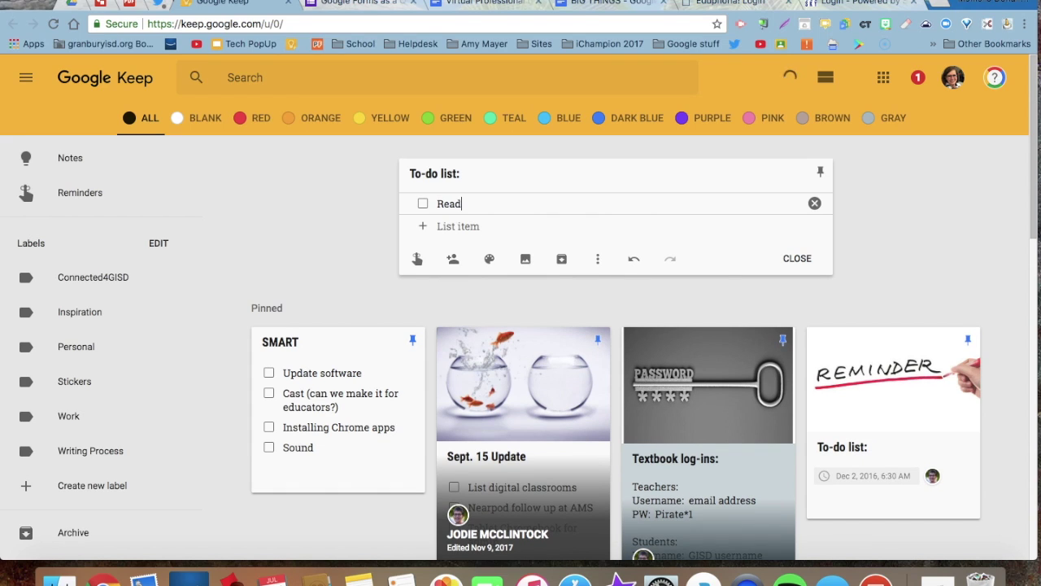
pyautogui.write(' my homework')
pyautogui.press('Return')
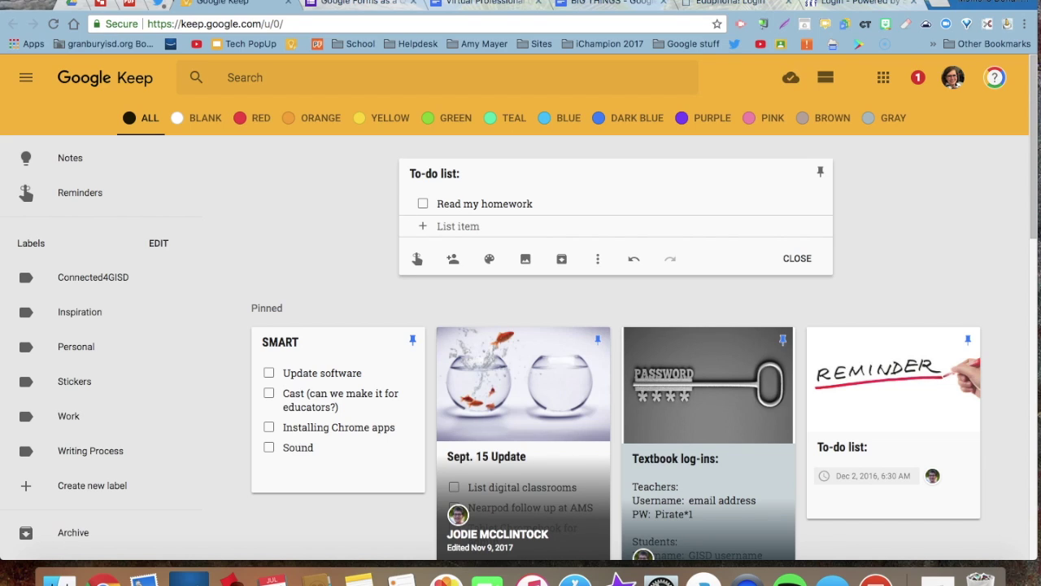
pyautogui.write('Email my teacher')
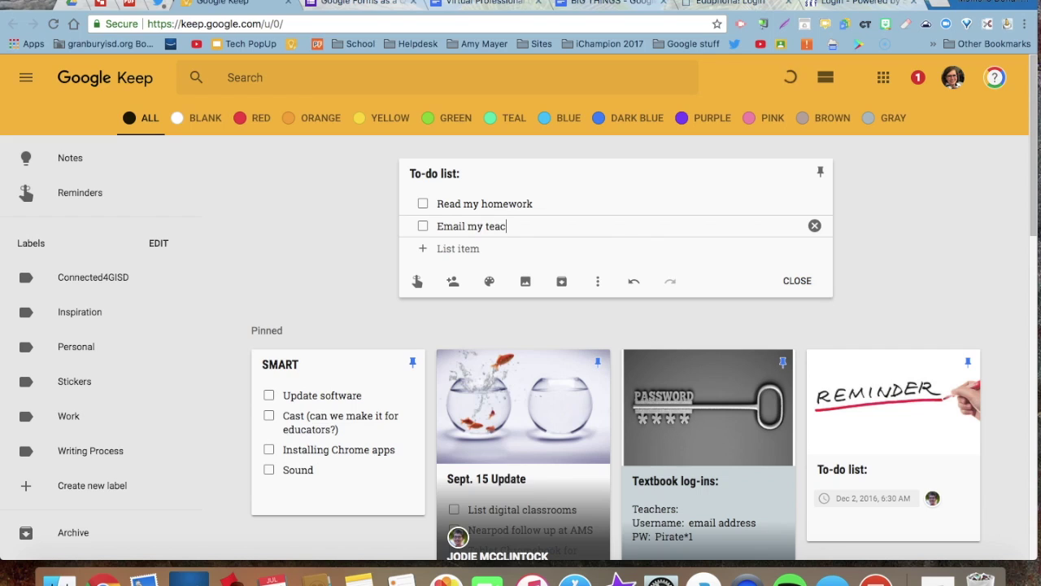
pyautogui.press('Return')
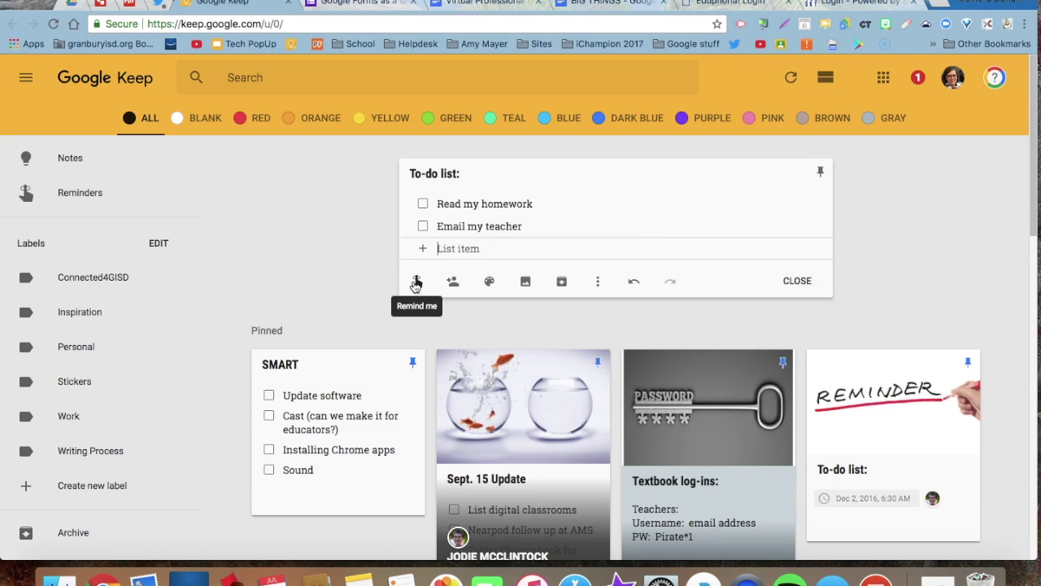
pyautogui.click(415, 282)
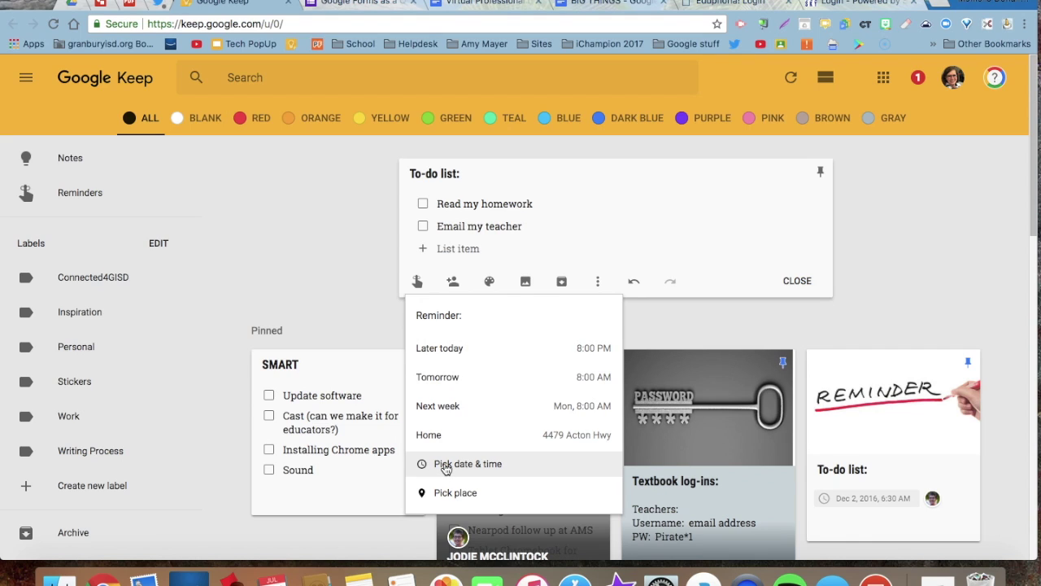
# Give the note a location reminder at the first suggested Granbury street address.
pyautogui.click(446, 466)
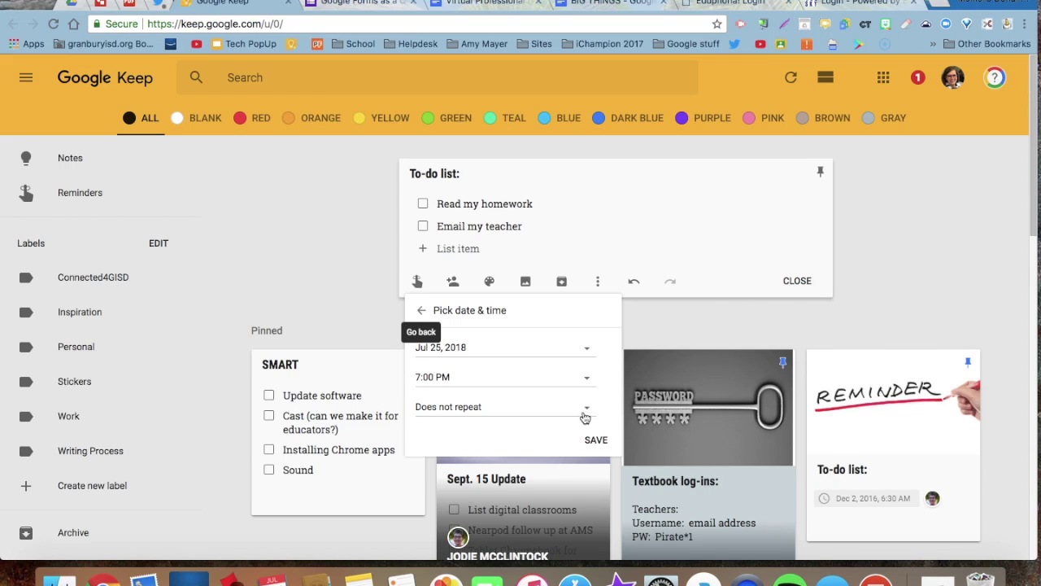
pyautogui.click(417, 282)
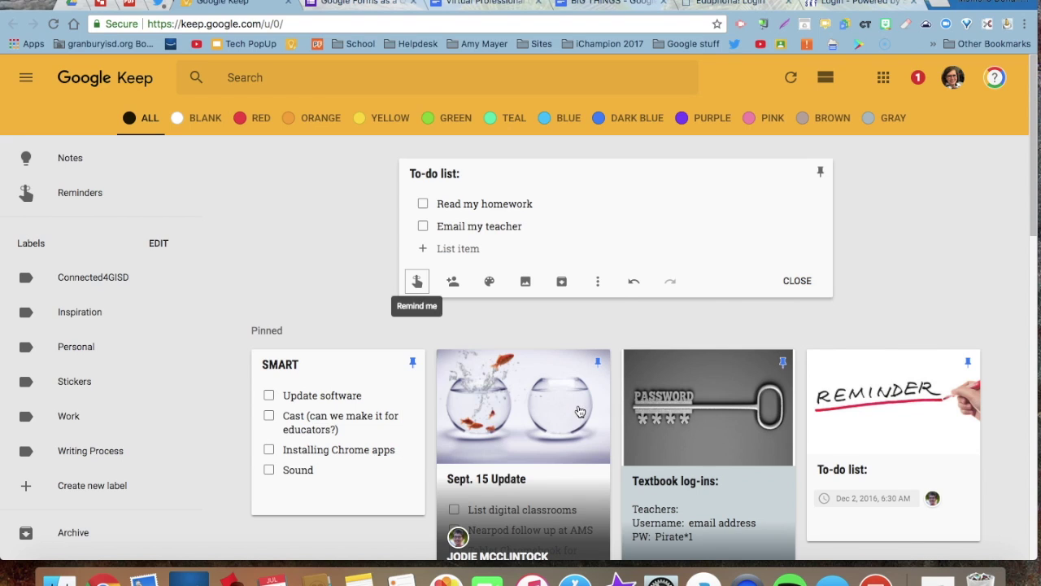
pyautogui.click(418, 282)
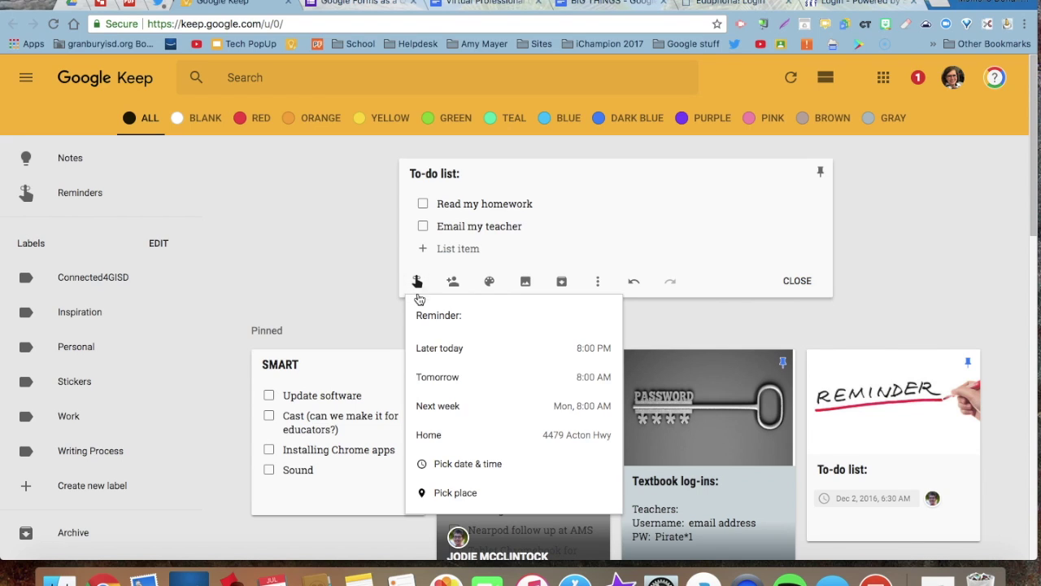
pyautogui.click(456, 493)
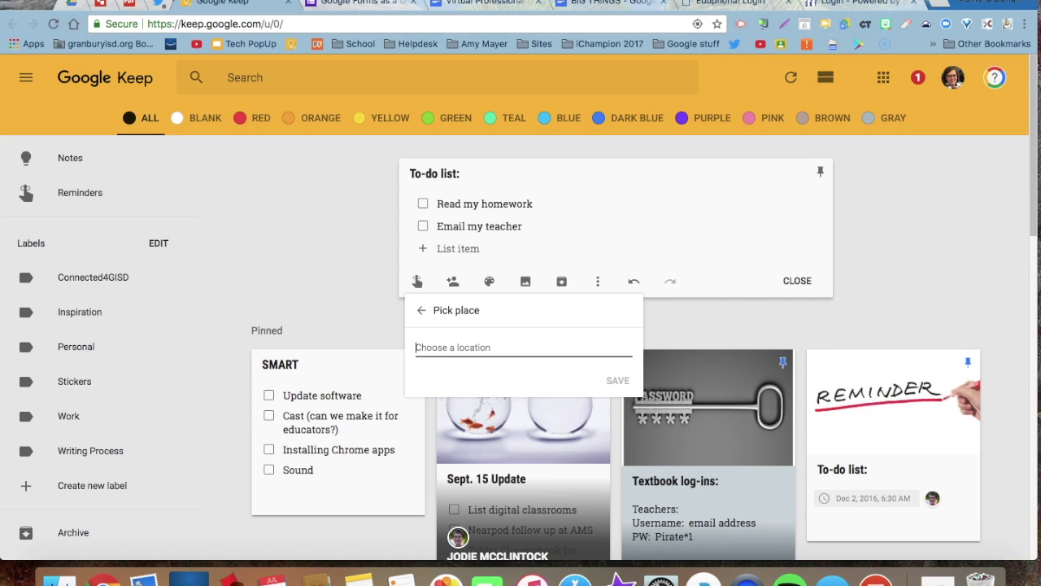
pyautogui.write('217')
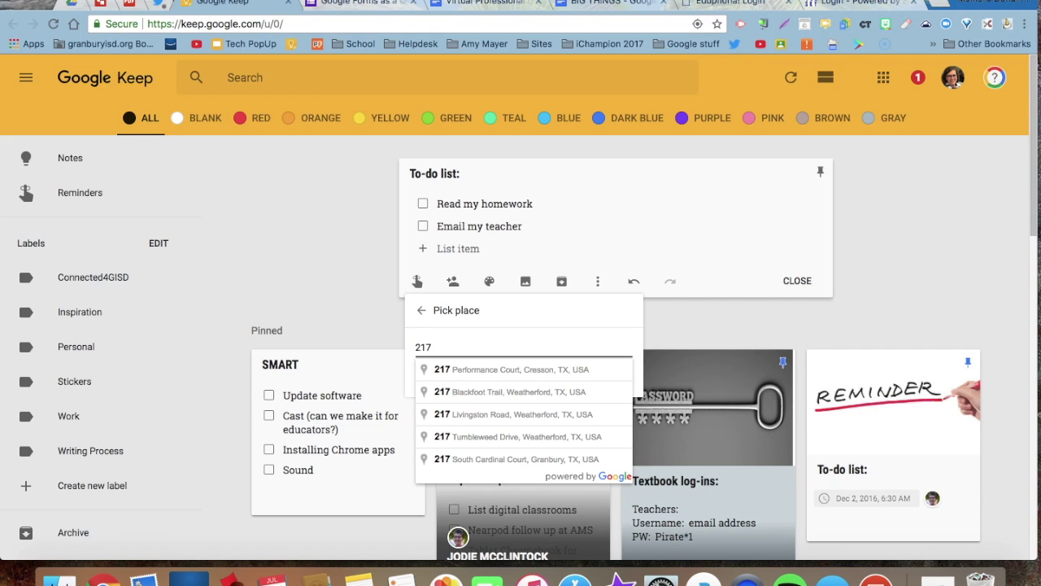
pyautogui.write(' N')
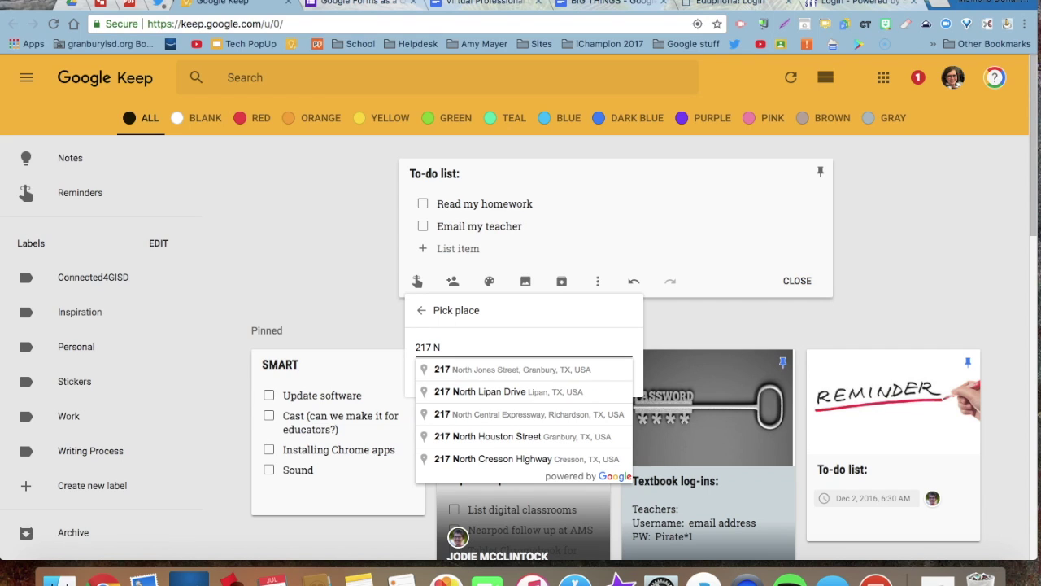
pyautogui.click(468, 372)
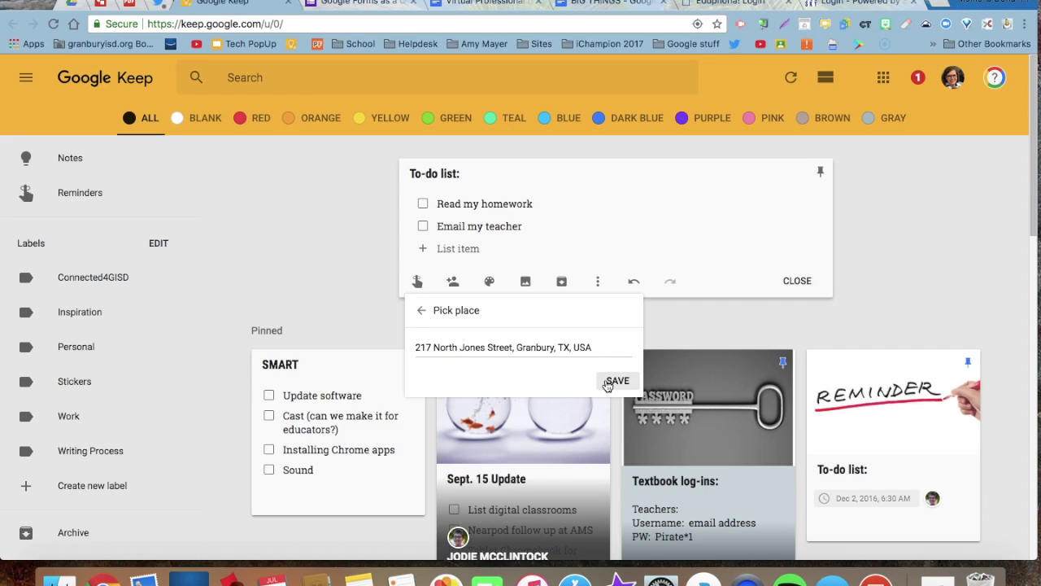
pyautogui.click(616, 381)
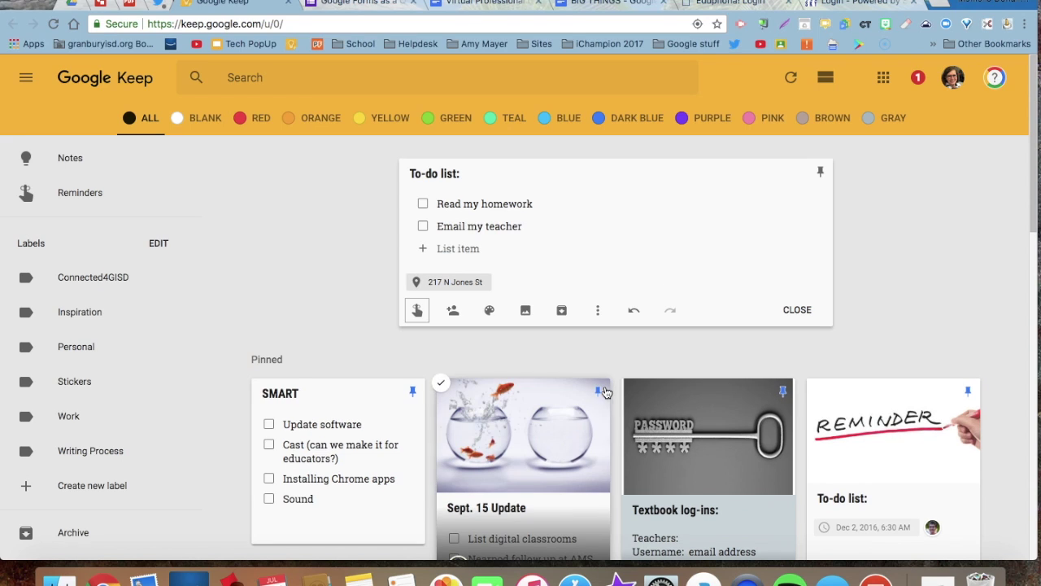
# Add two colleagues from the suggestions as collaborators on the note and save.
pyautogui.click(456, 316)
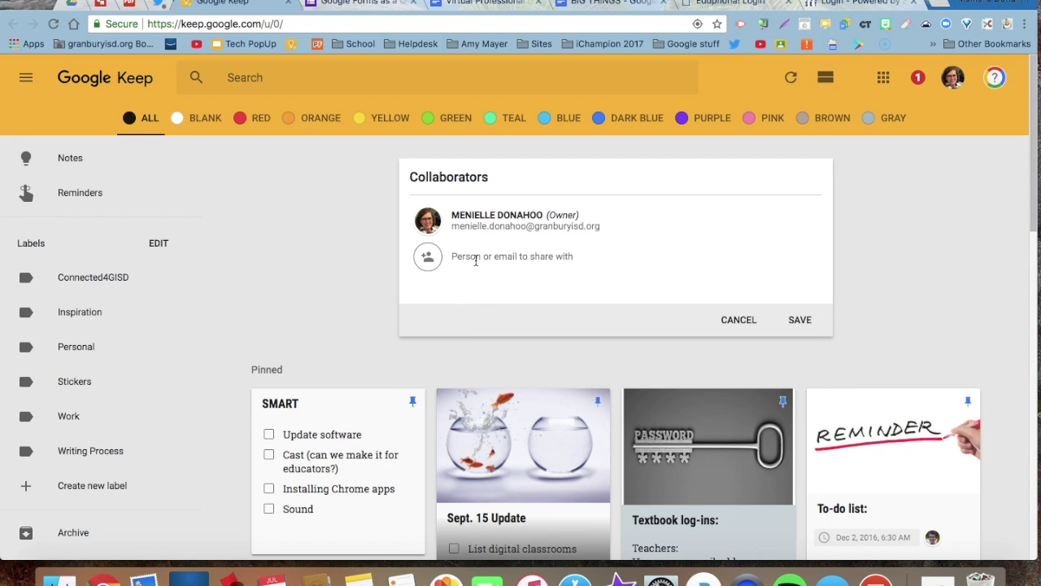
pyautogui.write('jodie')
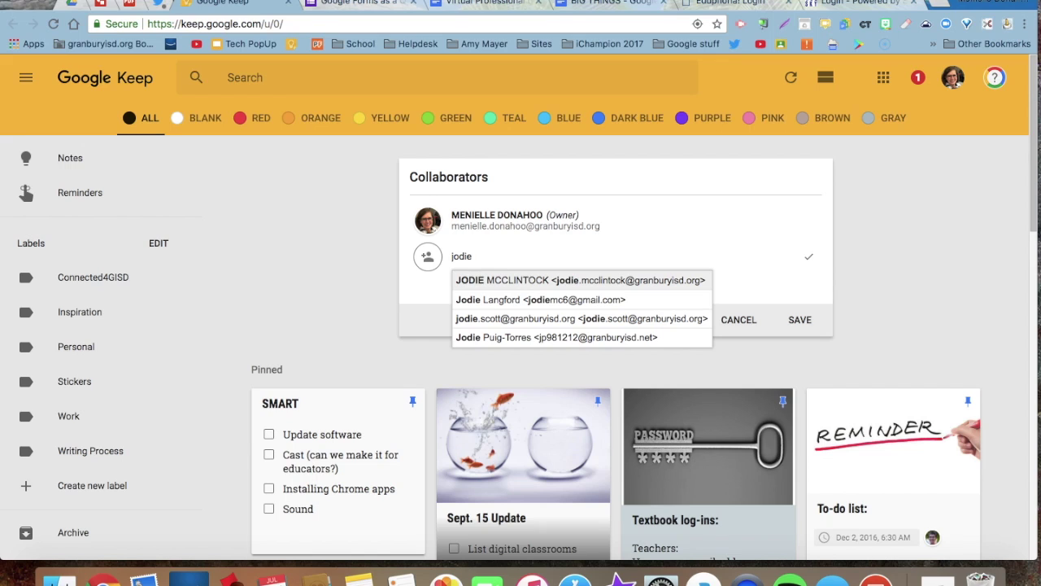
pyautogui.press('Return')
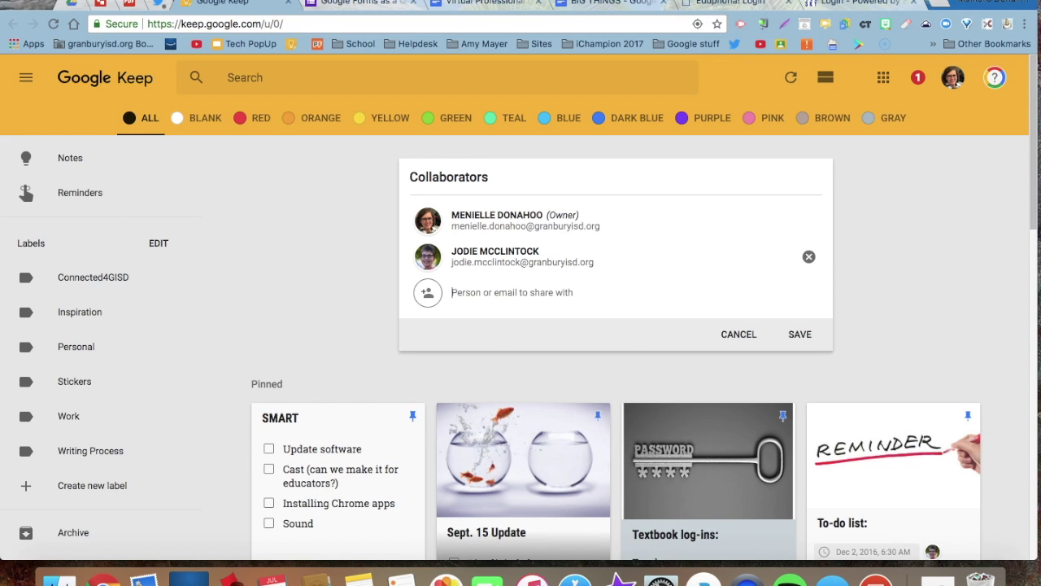
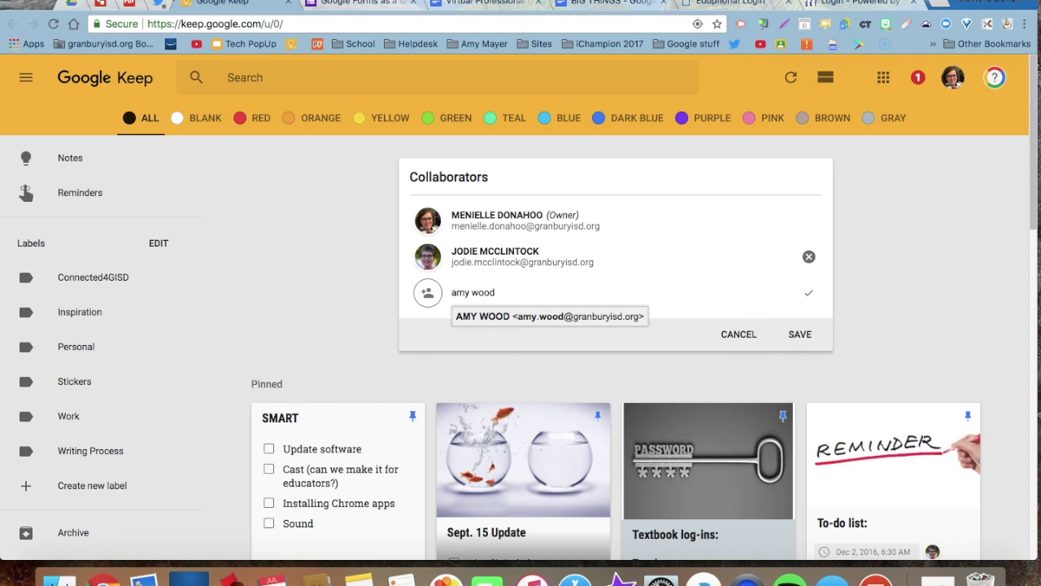
pyautogui.press('Return')
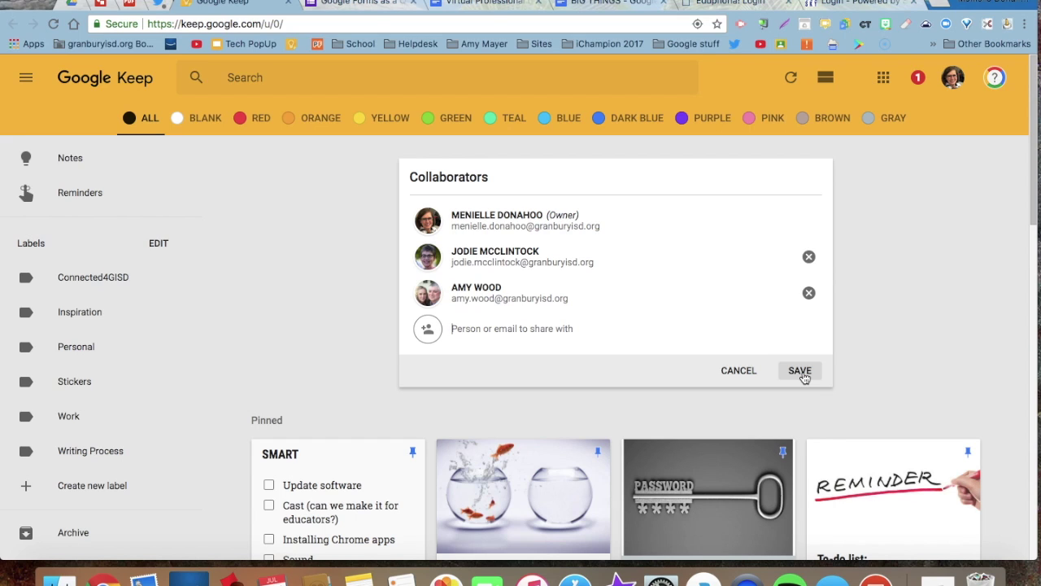
pyautogui.click(800, 372)
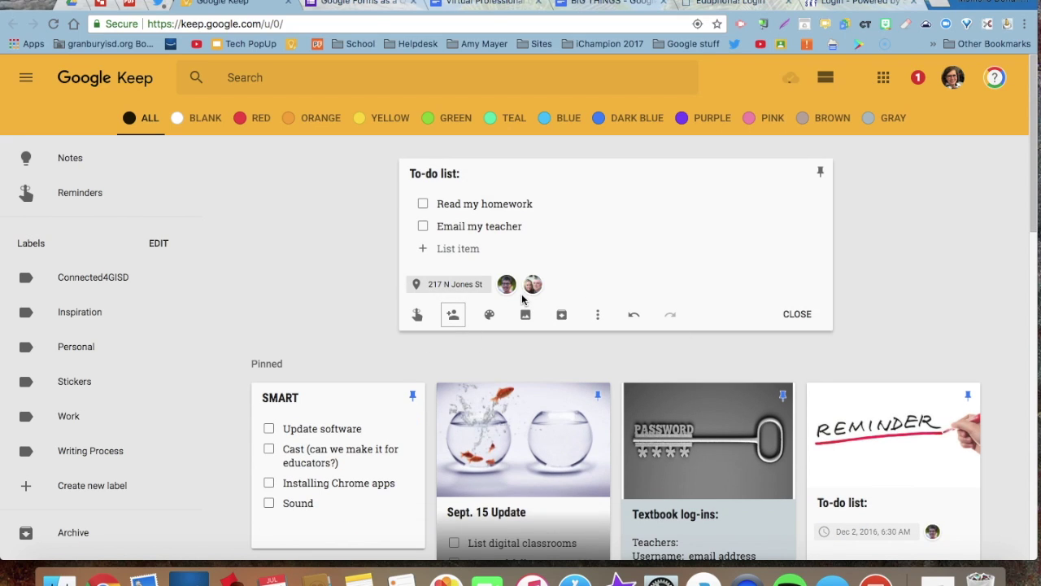
pyautogui.click(472, 233)
# Apply the Purple color to the To-do list note.
pyautogui.moveTo(489, 316)
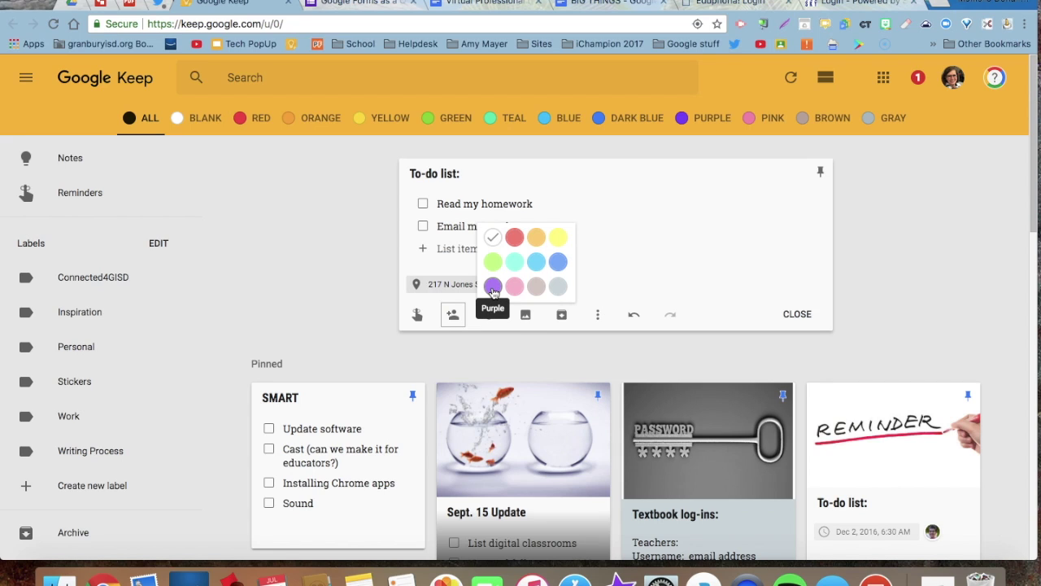
pyautogui.click(493, 288)
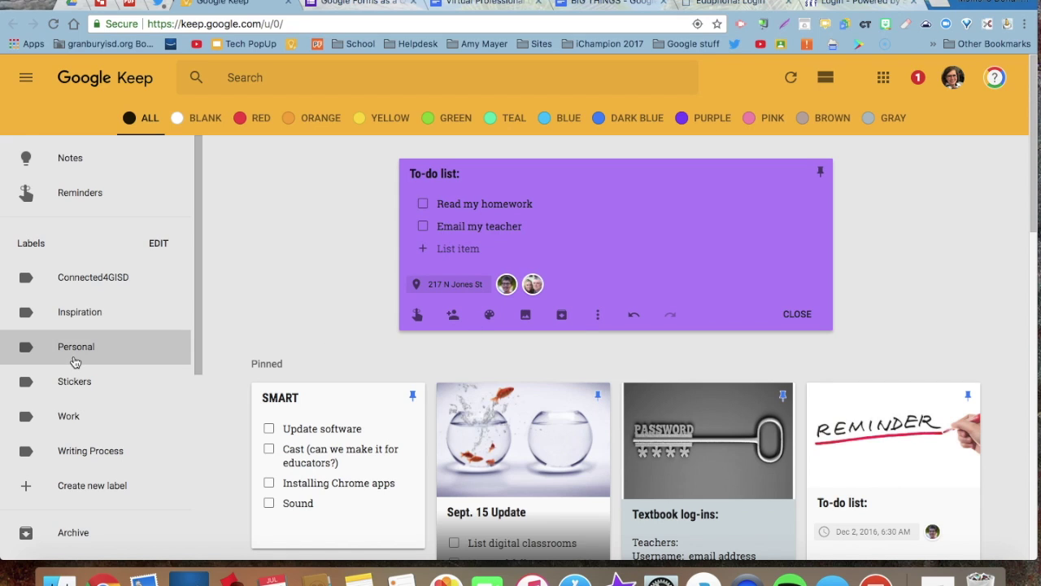
pyautogui.scroll(-3, 73, 362)
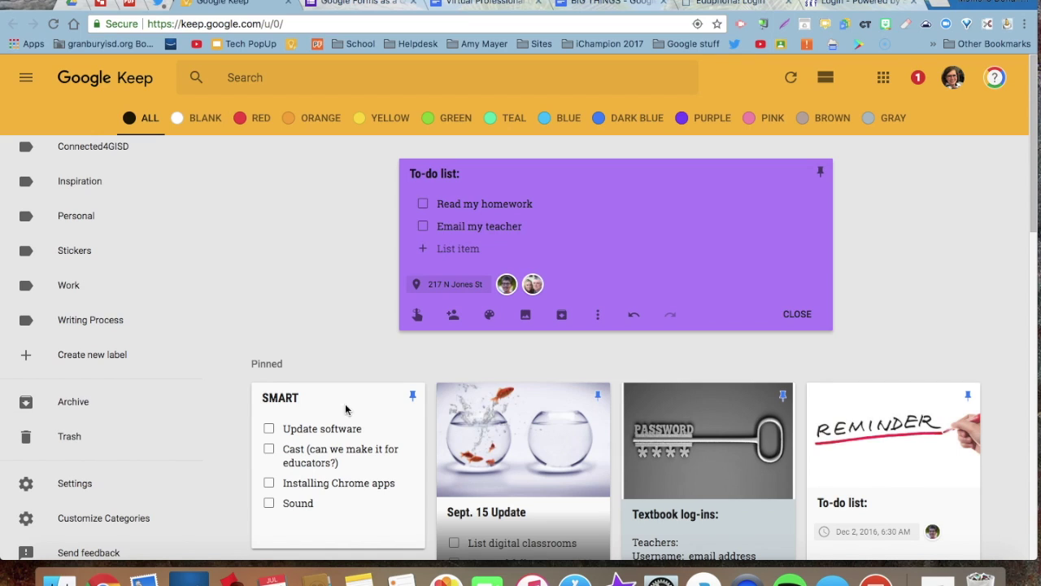
pyautogui.click(598, 317)
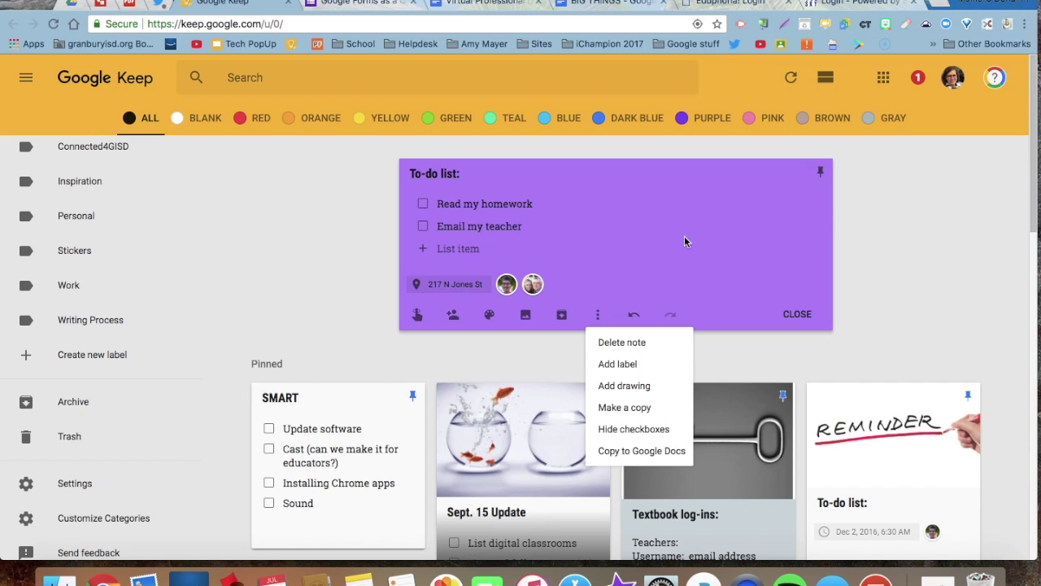
pyautogui.press('Escape')
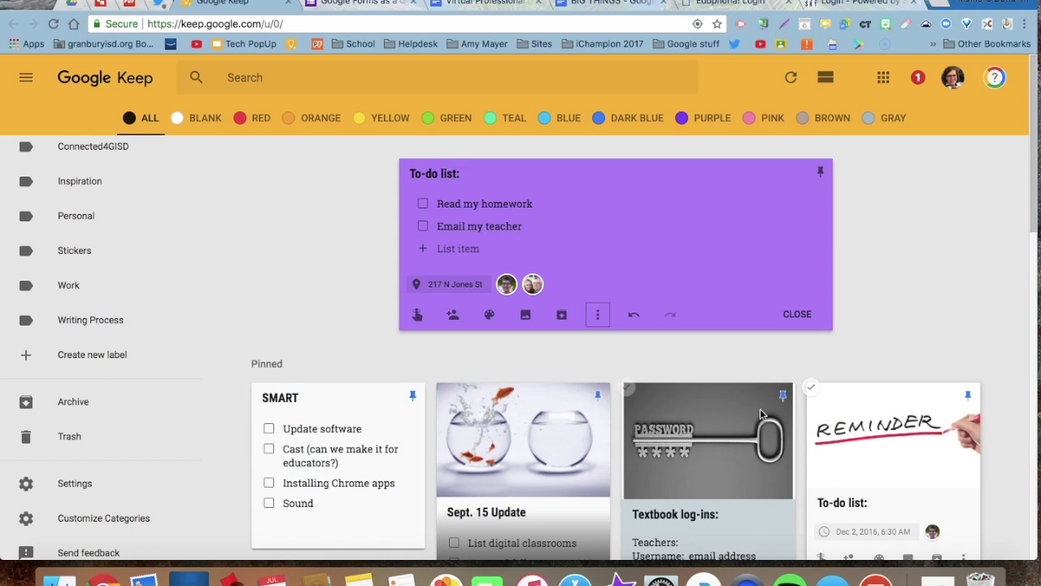
pyautogui.scroll(-3, 758, 410)
pyautogui.scroll(-3, 759, 416)
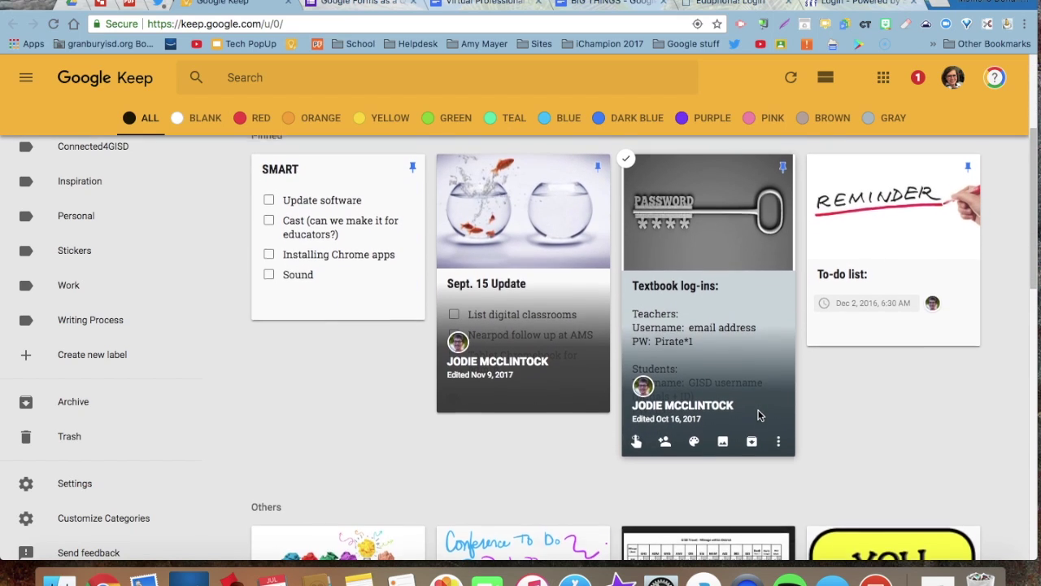
pyautogui.scroll(-2, 758, 415)
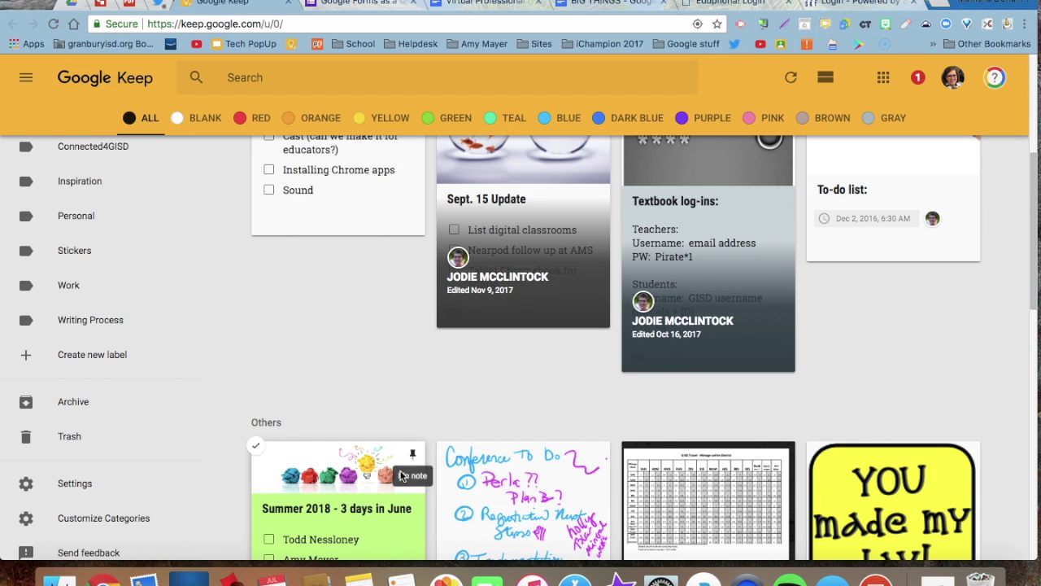
pyautogui.scroll(8, 490, 482)
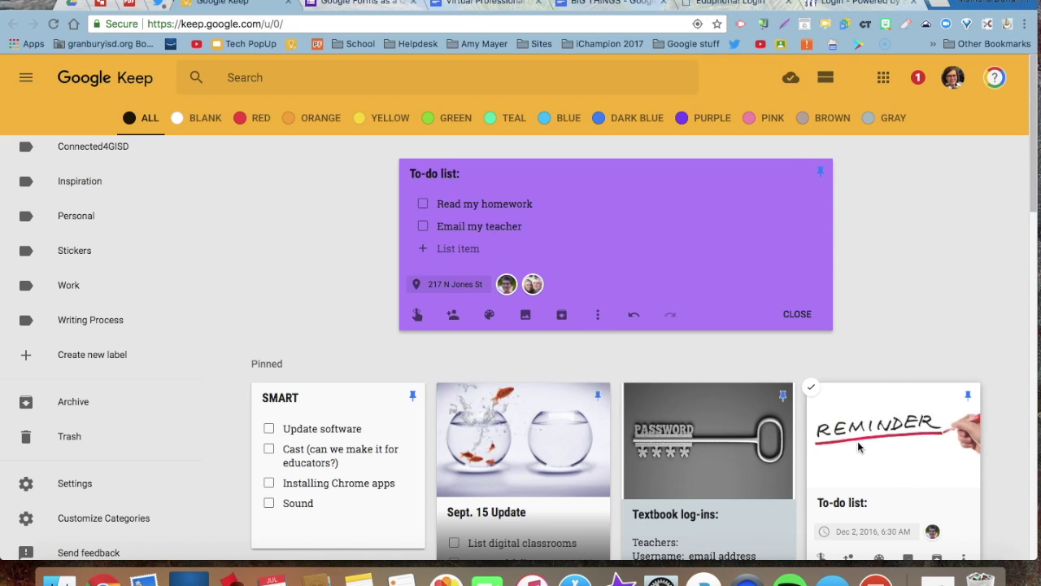
pyautogui.click(369, 421)
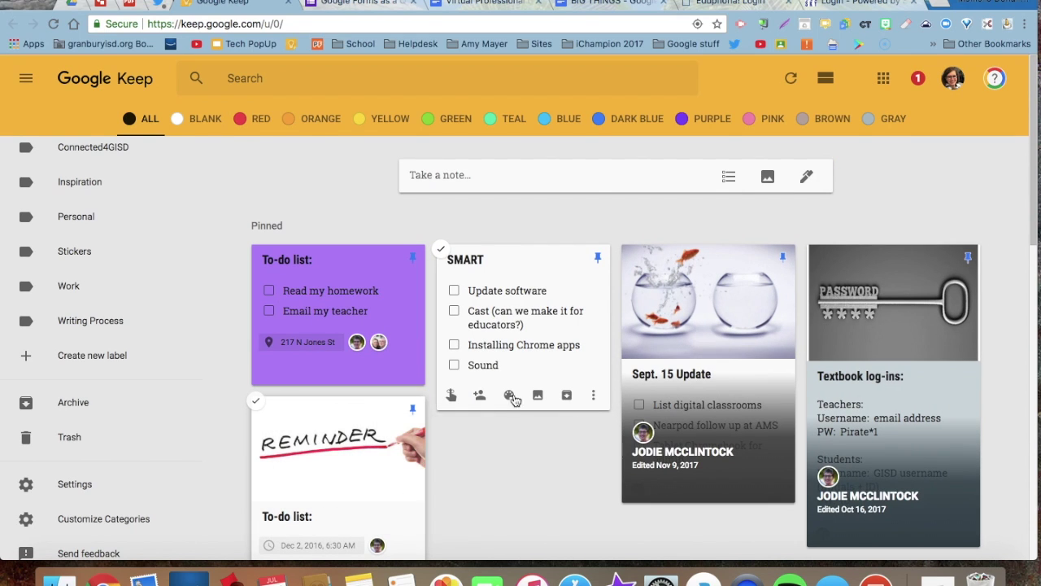
# Drag the SMART note into the first pinned slot, ahead of the purple To-do list.
pyautogui.moveTo(512, 399); pyautogui.dragTo(327, 397)
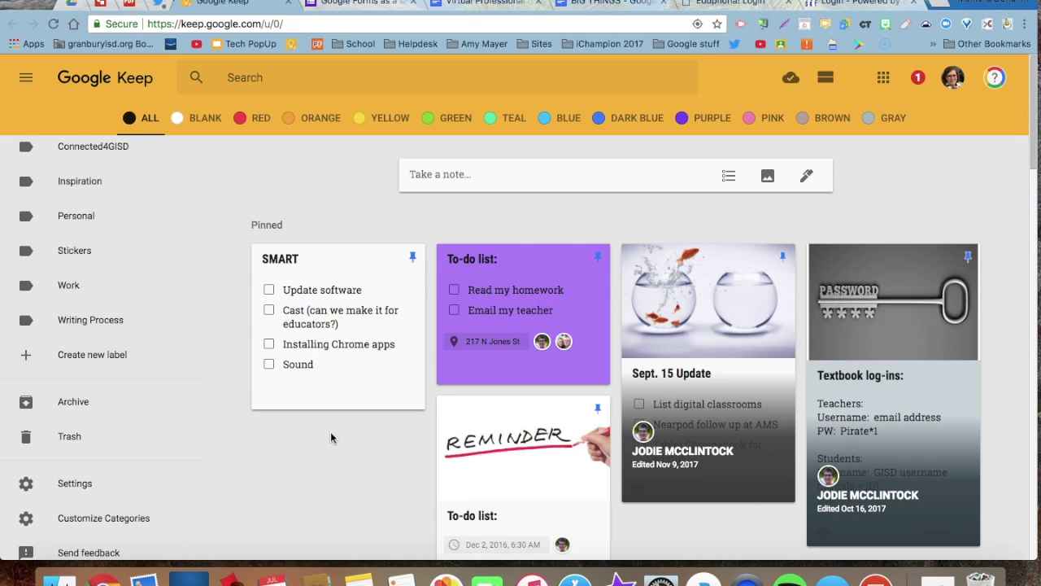